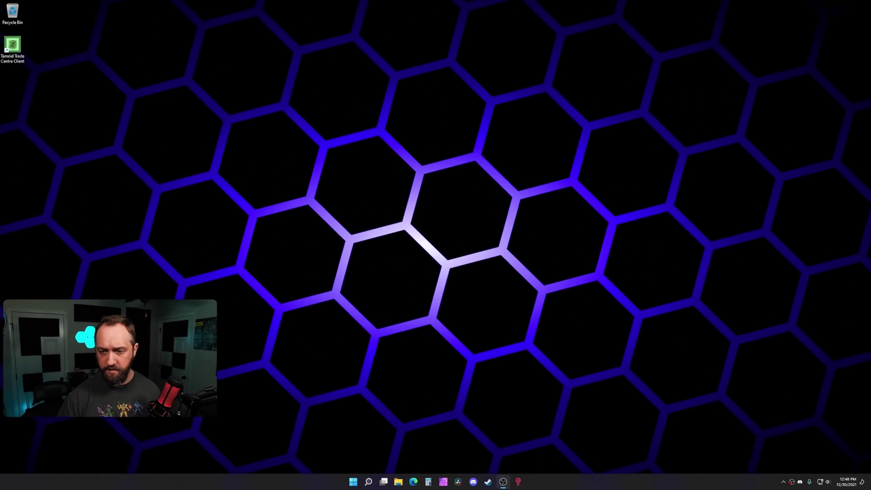
# Step: Move the OBS window toward the screen centre and resize it so the docks fit
pyautogui.moveTo(870, 9); pyautogui.dragTo(515, 11)
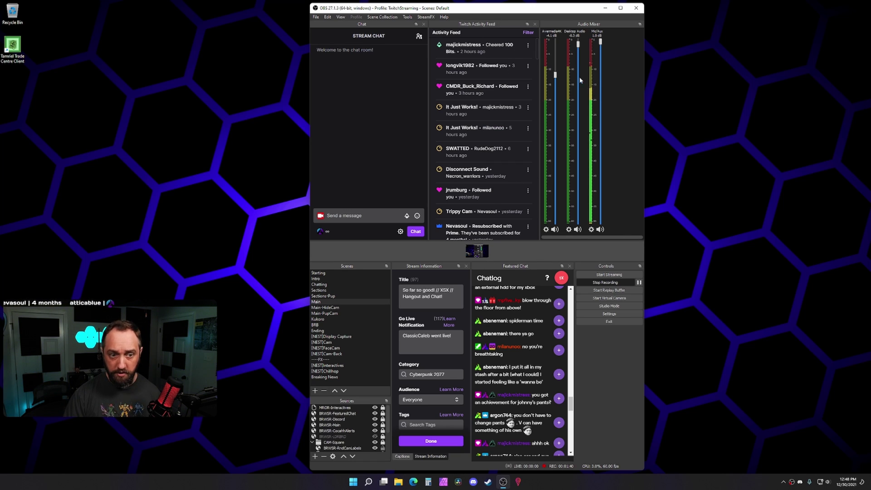
pyautogui.moveTo(642, 469); pyautogui.dragTo(546, 485)
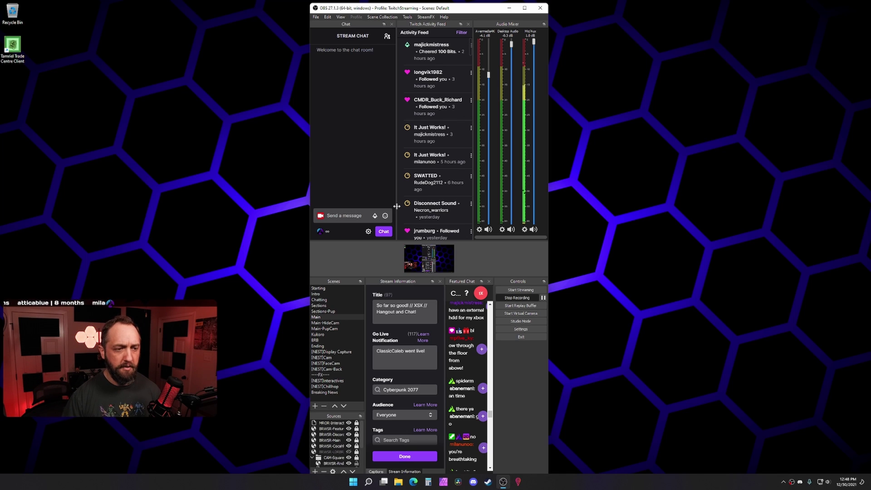
pyautogui.moveTo(481, 8); pyautogui.dragTo(485, 20)
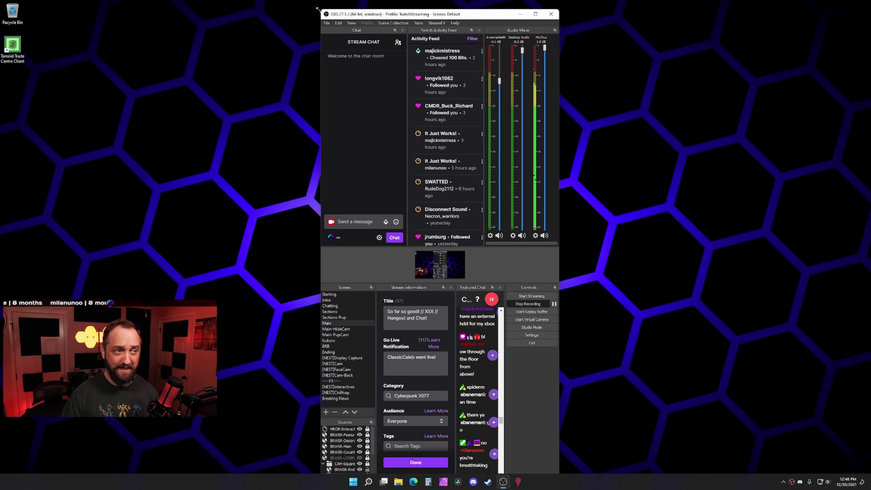
pyautogui.moveTo(318, 8); pyautogui.dragTo(312, 7)
pyautogui.moveTo(428, 14); pyautogui.dragTo(446, 11)
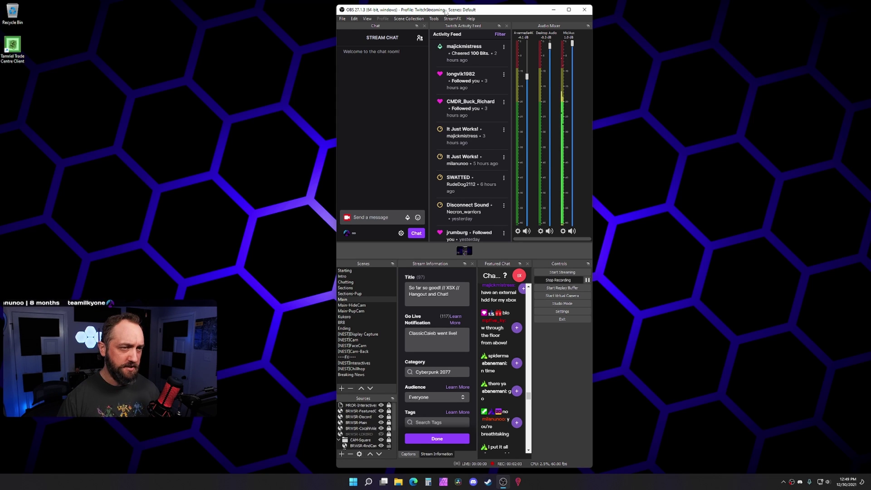
pyautogui.moveTo(591, 115); pyautogui.dragTo(639, 118)
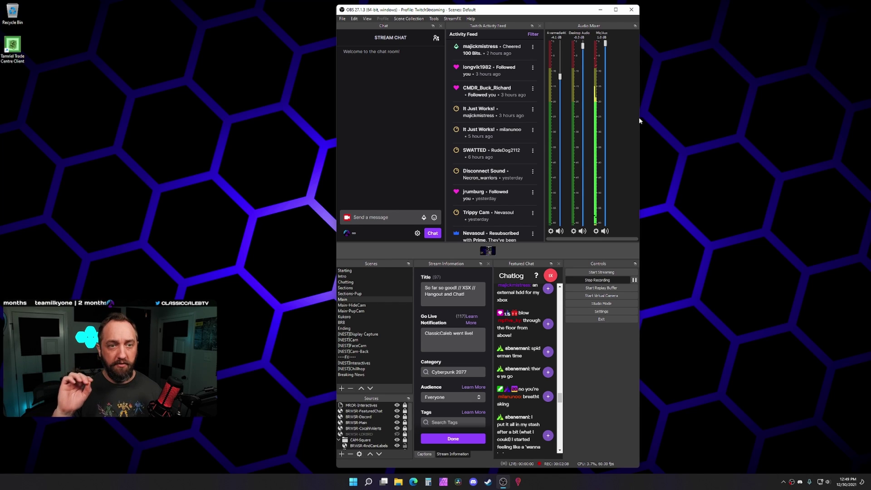
pyautogui.click(344, 17)
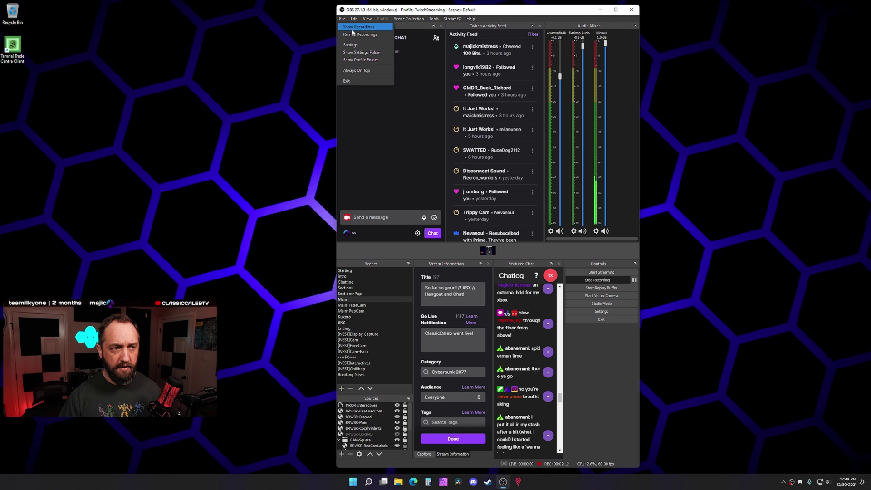
pyautogui.click(359, 45)
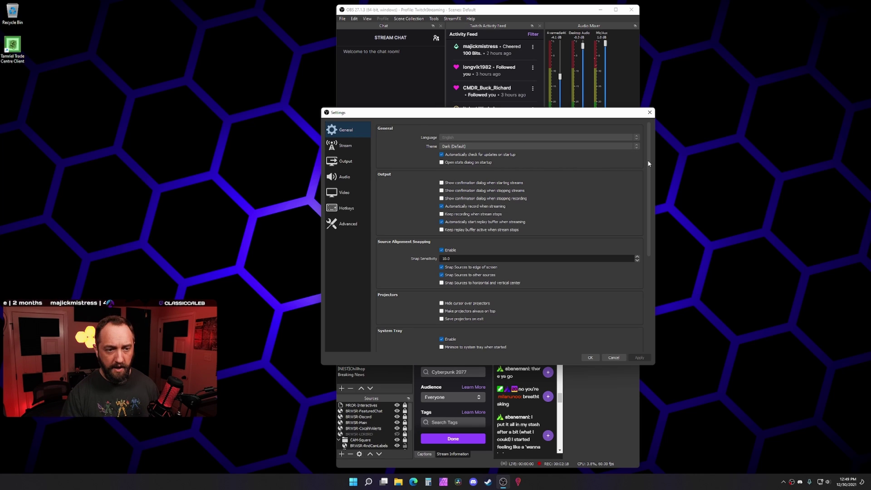
pyautogui.moveTo(645, 163); pyautogui.dragTo(646, 270)
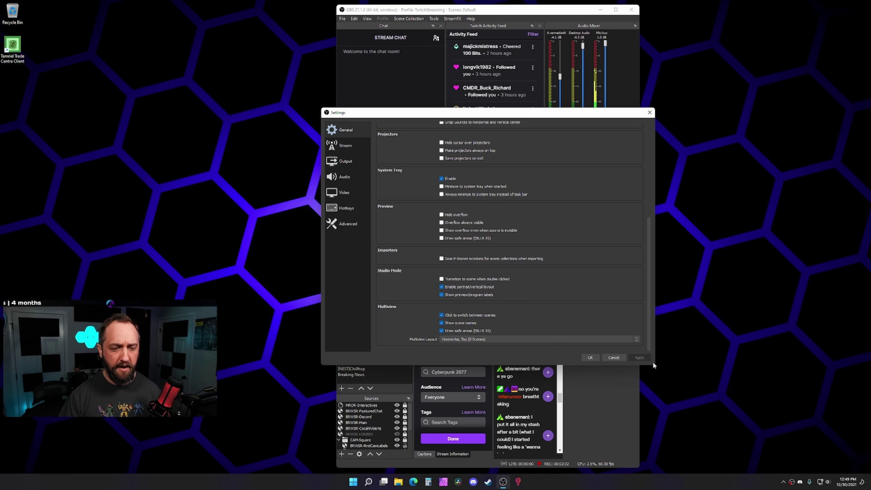
pyautogui.click(614, 358)
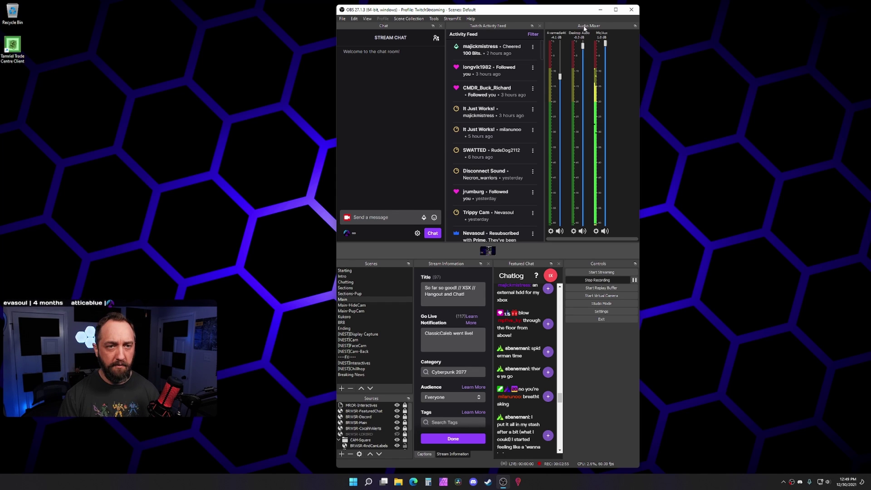
pyautogui.moveTo(588, 26)
pyautogui.mouseDown()
pyautogui.moveTo(590, 79)
pyautogui.moveTo(552, 270)
pyautogui.moveTo(626, 248)
pyautogui.moveTo(429, 47)
pyautogui.mouseUp()
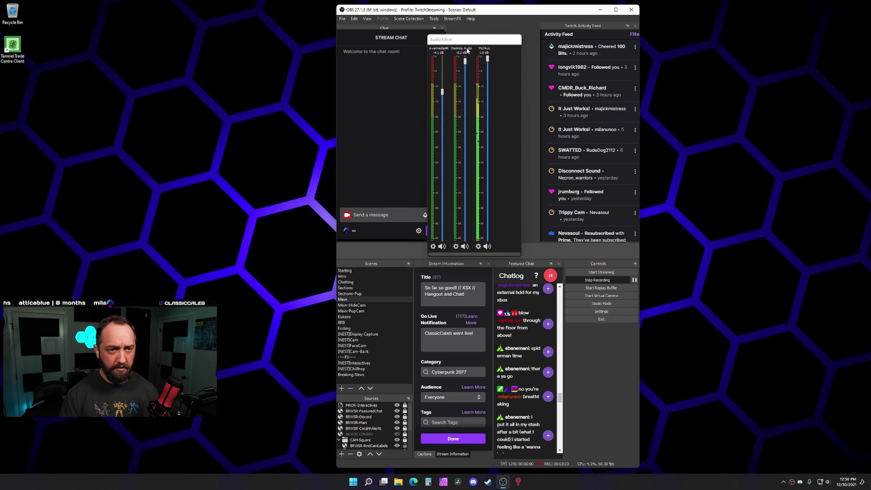
pyautogui.moveTo(429, 47)
pyautogui.mouseDown()
pyautogui.moveTo(595, 43)
pyautogui.moveTo(586, 49)
pyautogui.mouseUp()
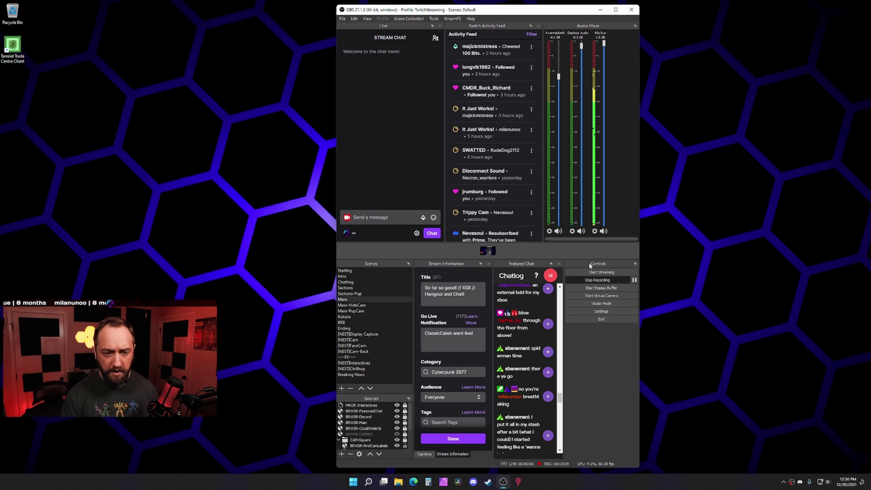
pyautogui.moveTo(589, 262)
pyautogui.mouseDown()
pyautogui.moveTo(472, 115)
pyautogui.moveTo(608, 310)
pyautogui.moveTo(603, 281)
pyautogui.mouseUp()
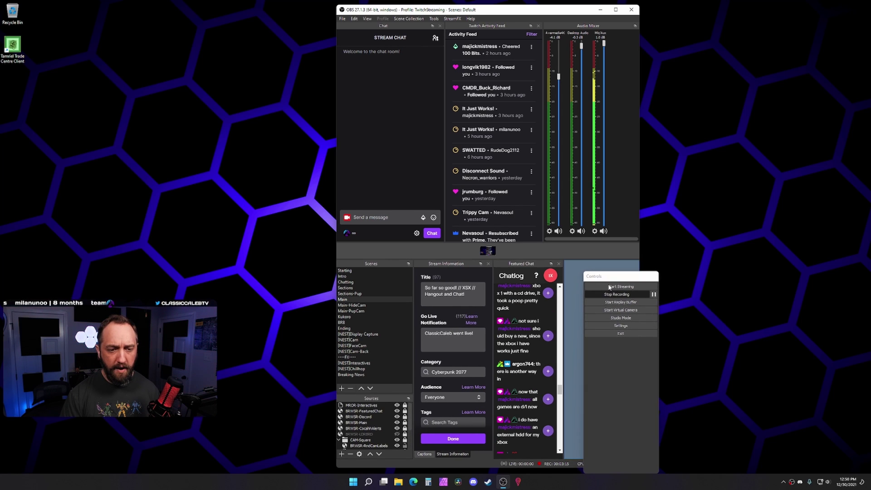
pyautogui.moveTo(603, 281); pyautogui.dragTo(639, 272)
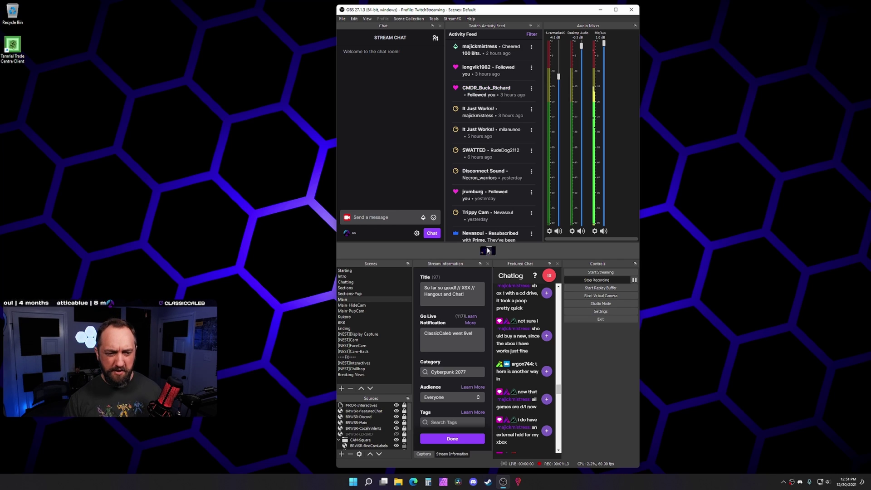
# Step: Switch between the Captions and Stream Information tabs in the lower dock row
pyautogui.click(424, 454)
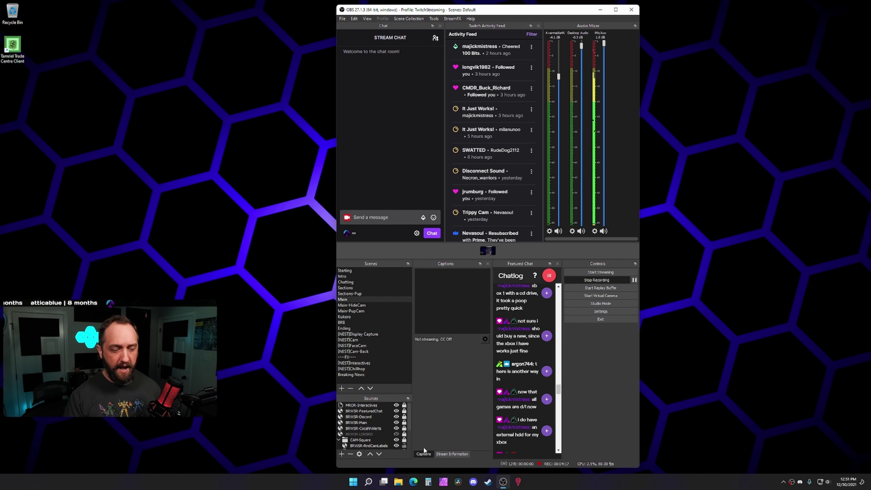
pyautogui.click(453, 454)
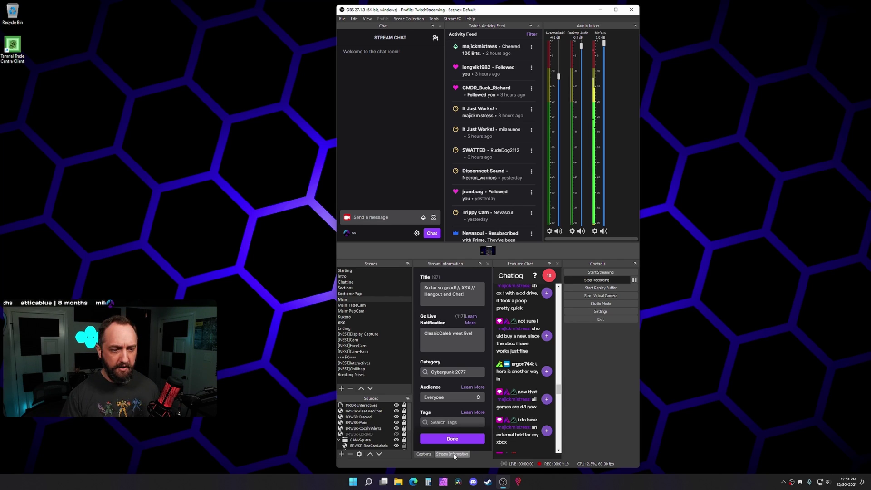
pyautogui.click(424, 454)
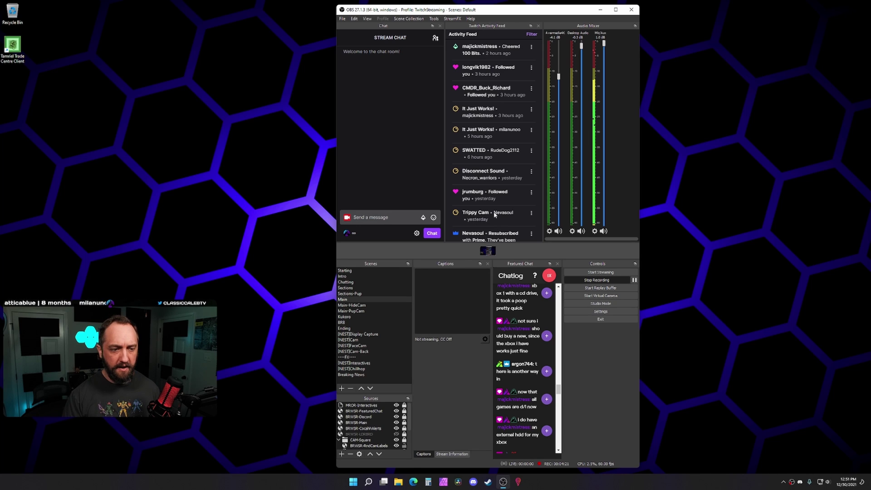
# Step: Float the Captions panel, re-dock it into the middle column, and show Stream Information
pyautogui.moveTo(451, 267); pyautogui.dragTo(526, 279)
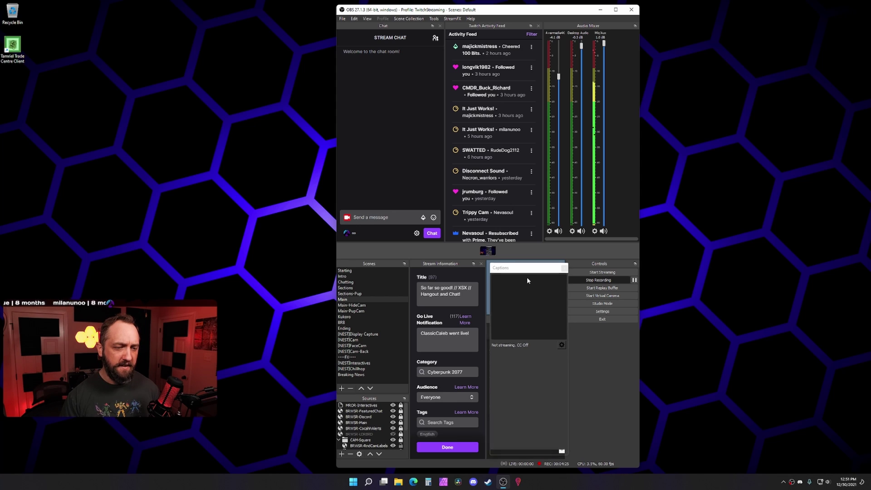
pyautogui.moveTo(526, 278)
pyautogui.mouseDown()
pyautogui.moveTo(441, 290)
pyautogui.moveTo(444, 302)
pyautogui.mouseUp()
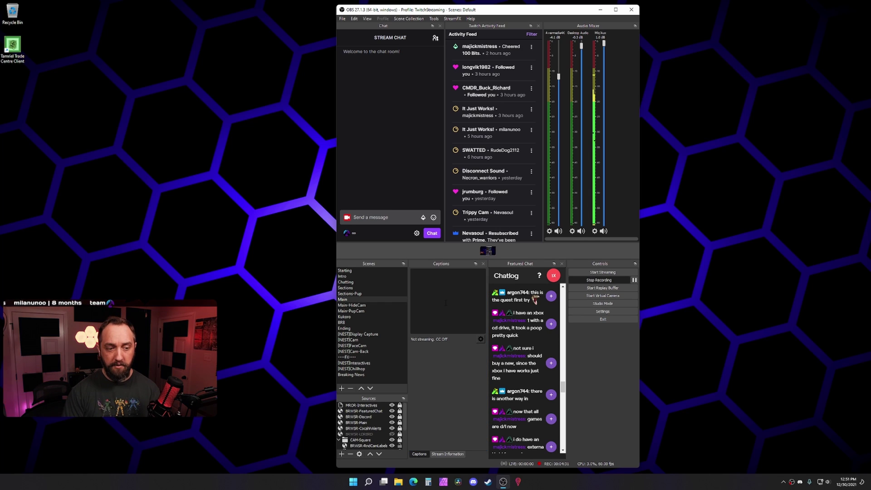
pyautogui.click(439, 454)
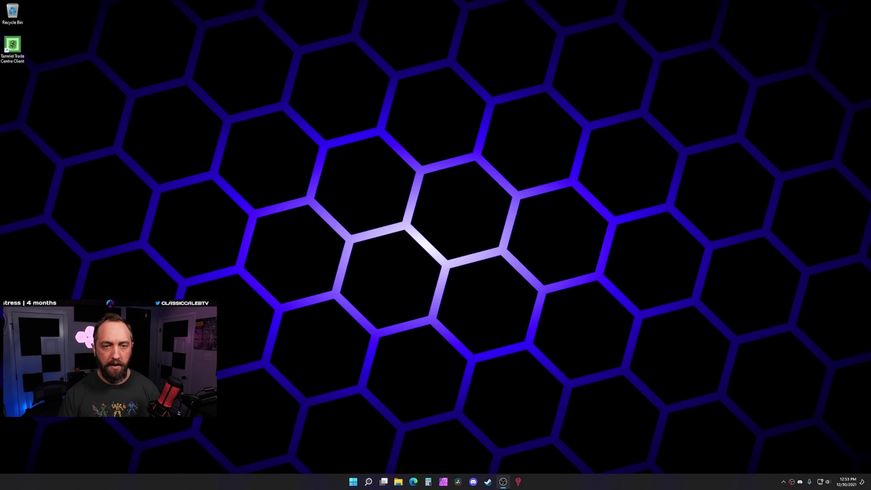
# Step: From the desktop menu, open Display settings and keep display 1 in Portrait at 1080 × 1920
pyautogui.rightClick(497, 159)
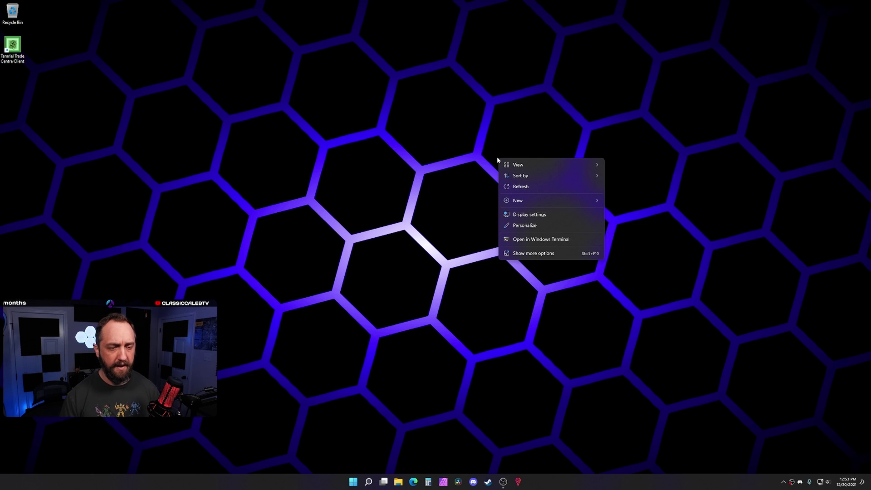
pyautogui.click(535, 216)
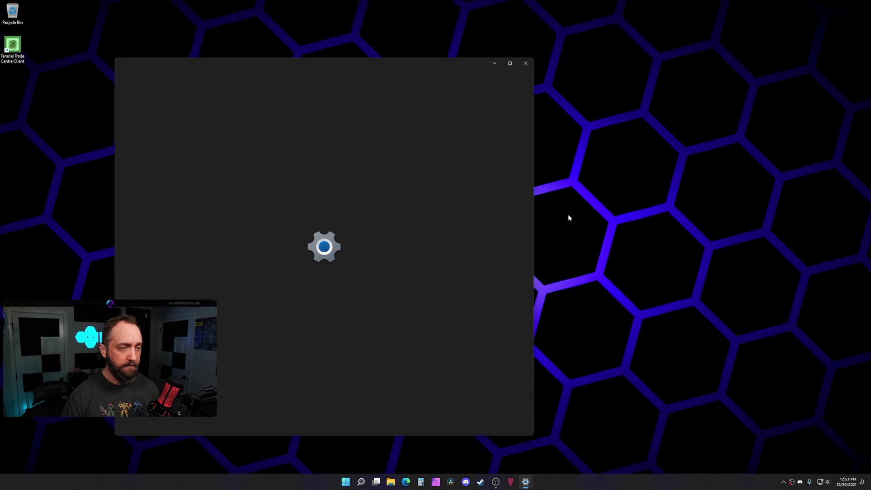
pyautogui.moveTo(402, 63)
pyautogui.mouseDown()
pyautogui.moveTo(564, 52)
pyautogui.moveTo(514, 62)
pyautogui.mouseUp()
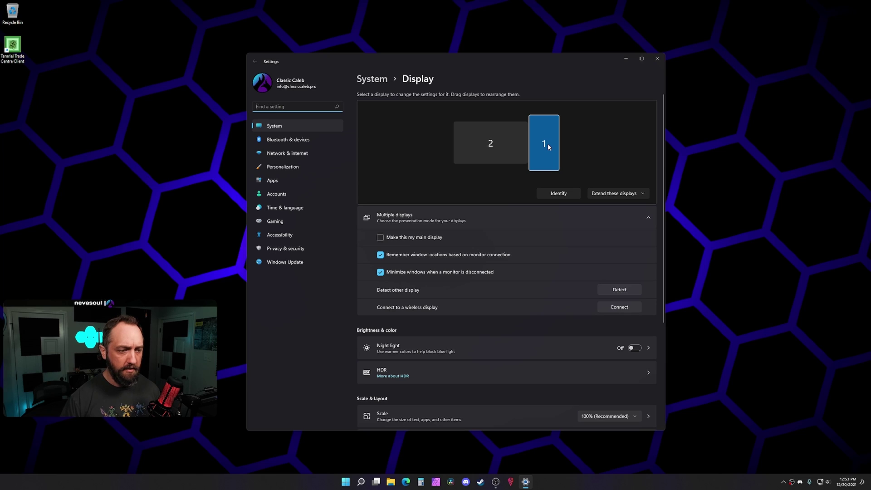
pyautogui.scroll(-1, 665, 179)
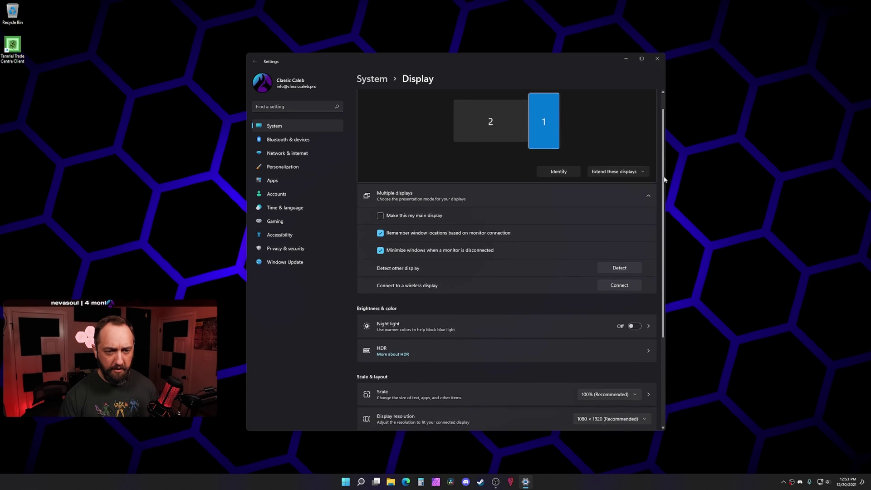
pyautogui.moveTo(665, 179); pyautogui.dragTo(657, 233)
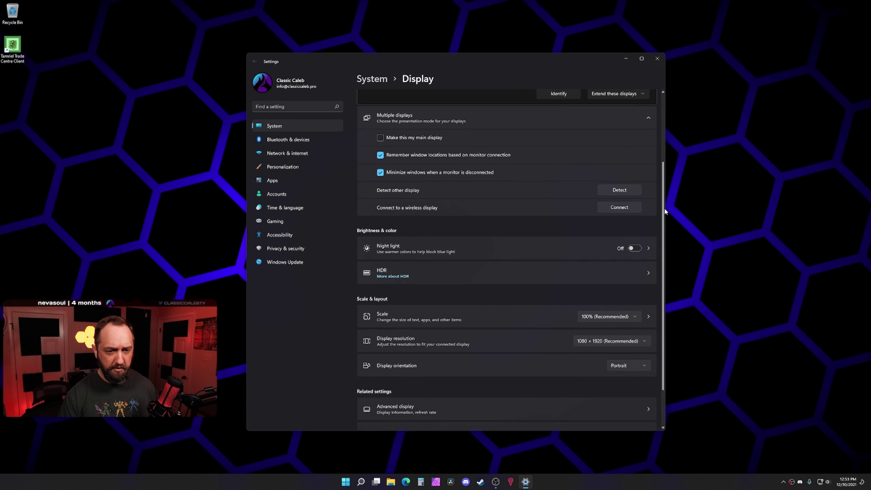
pyautogui.moveTo(665, 212); pyautogui.dragTo(661, 193)
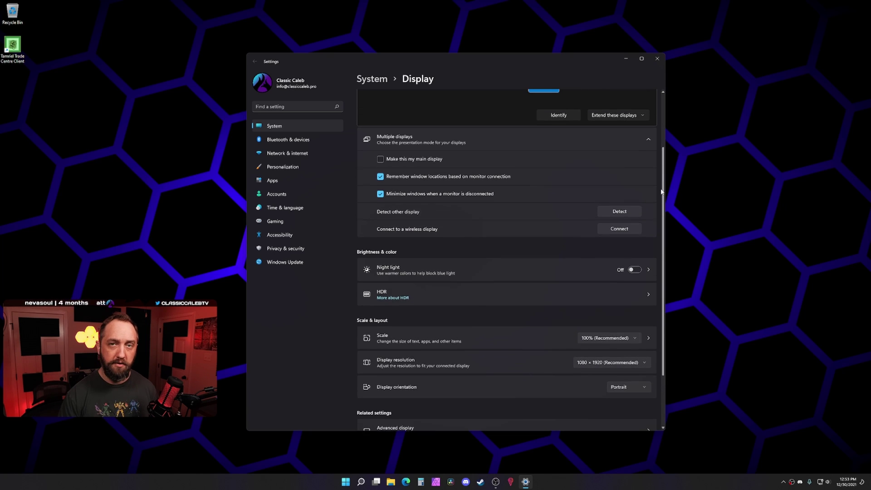
pyautogui.scroll(-2, 662, 193)
pyautogui.click(634, 348)
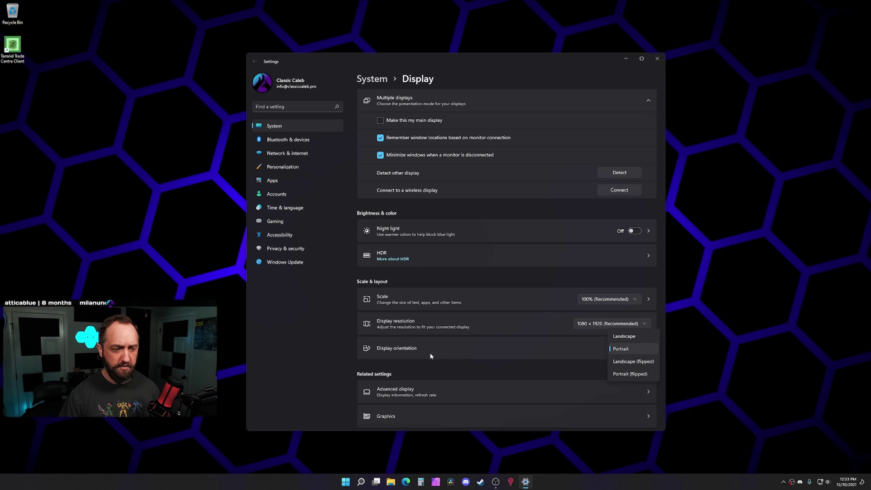
pyautogui.click(654, 272)
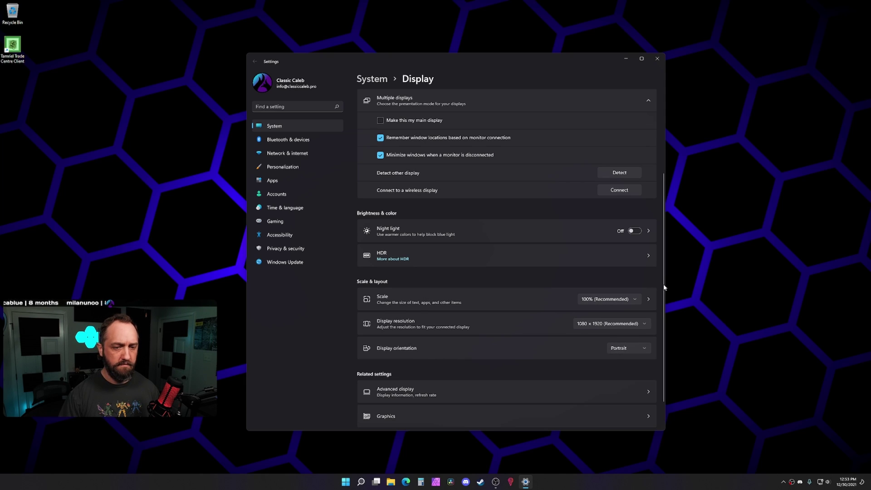
pyautogui.scroll(3, 665, 288)
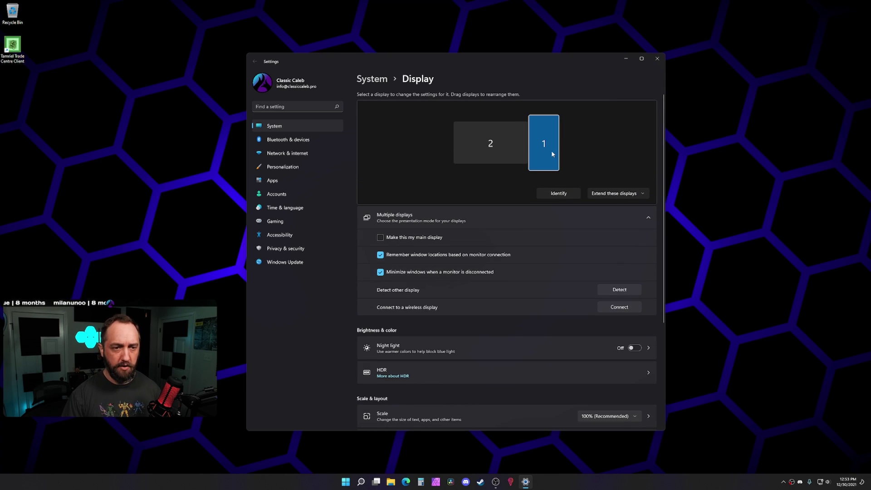
# Step: Drag display 1 left of display 2, then back to its right, fine-tuning the alignment
pyautogui.moveTo(543, 120); pyautogui.dragTo(446, 140)
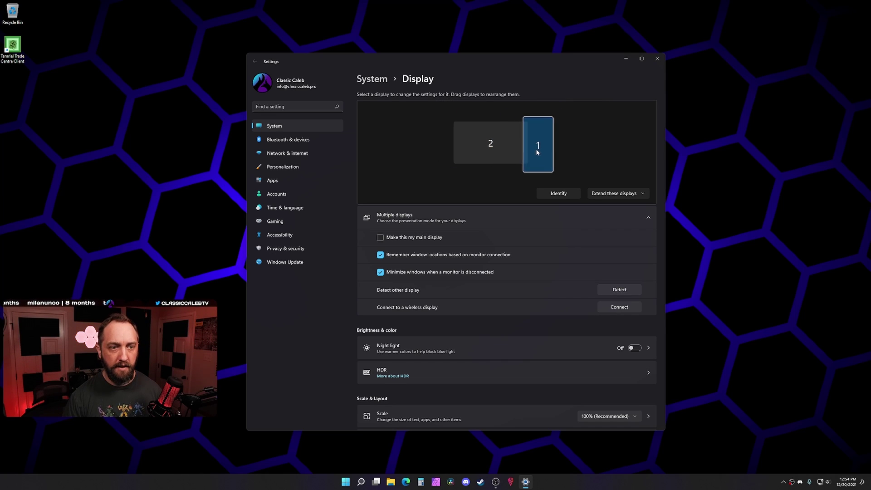
pyautogui.moveTo(446, 140); pyautogui.dragTo(540, 146)
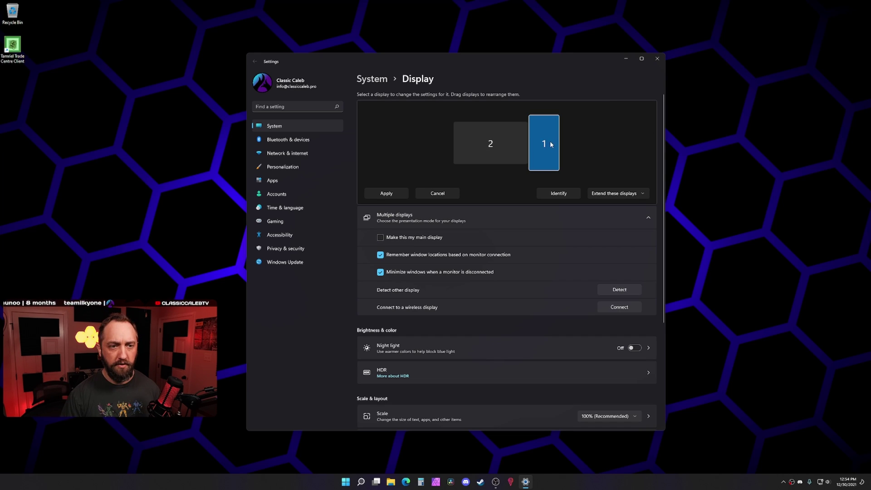
pyautogui.moveTo(550, 141); pyautogui.dragTo(546, 139)
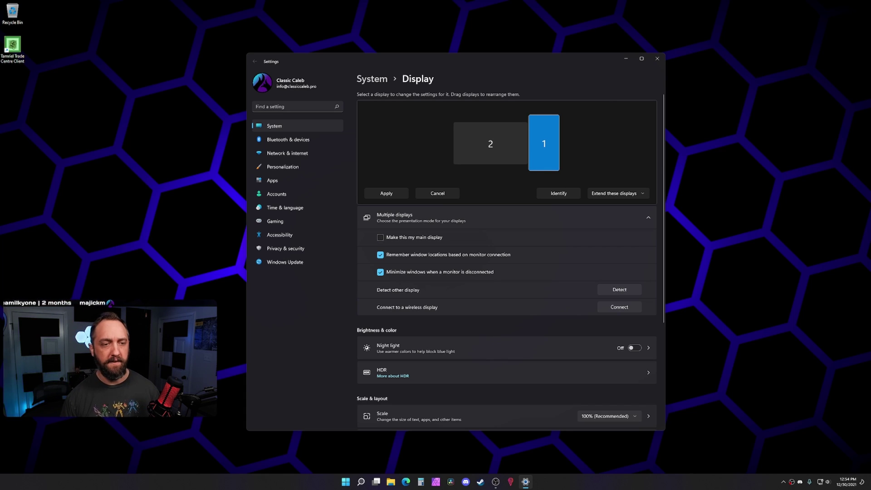
pyautogui.moveTo(543, 148); pyautogui.dragTo(541, 148)
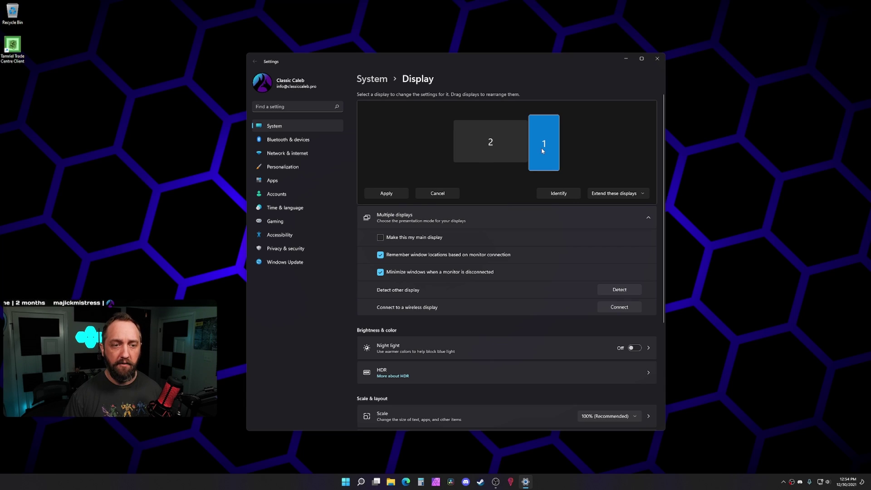